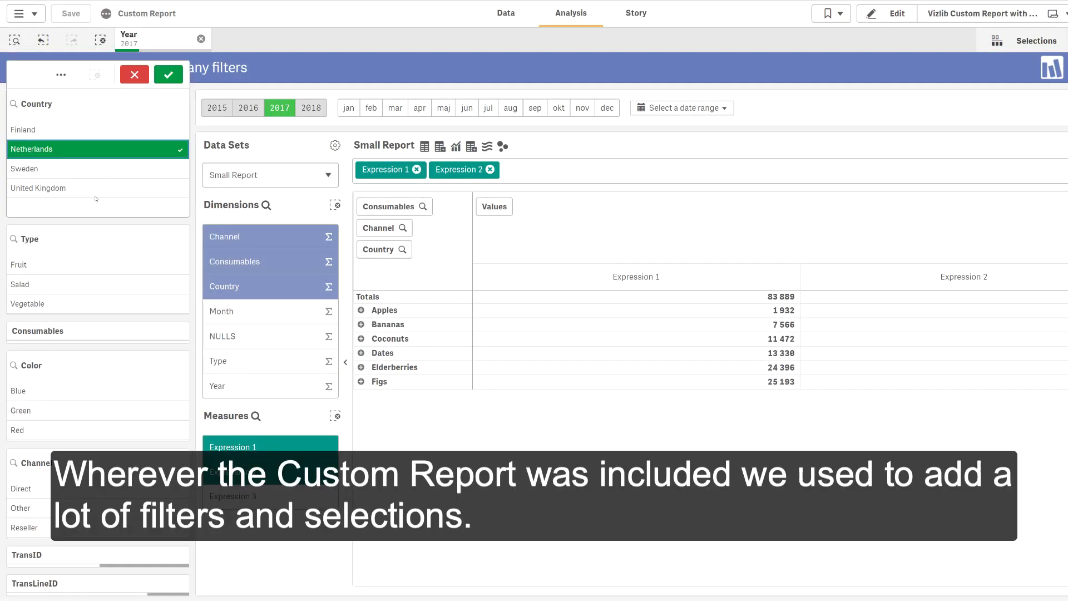
Step: Confirm the Netherlands and Sweden country selection and filter Consumables to Coconuts (5 665)
click(168, 74)
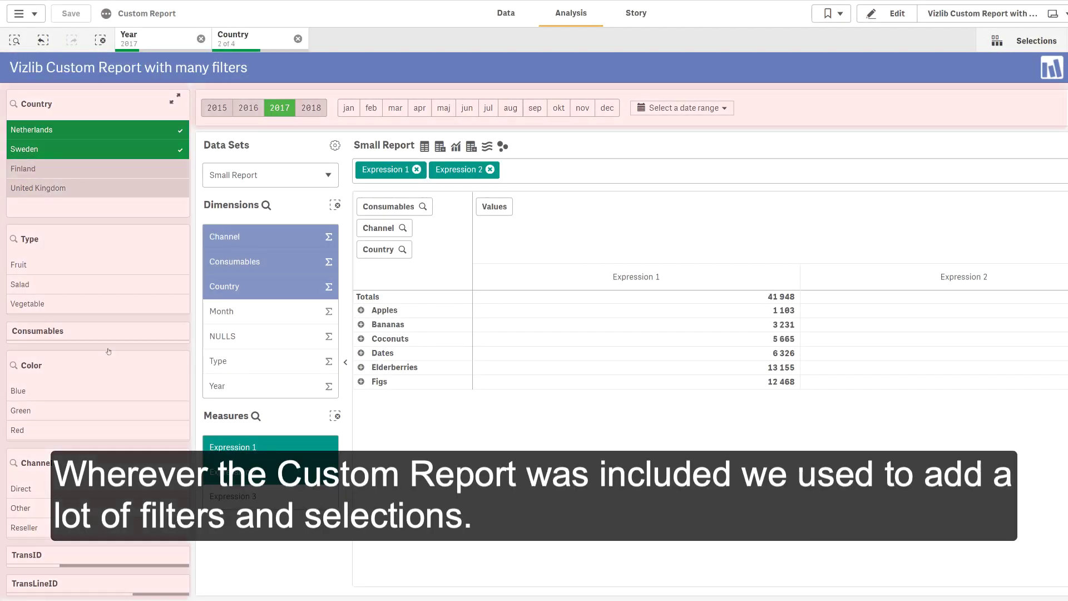
click(94, 331)
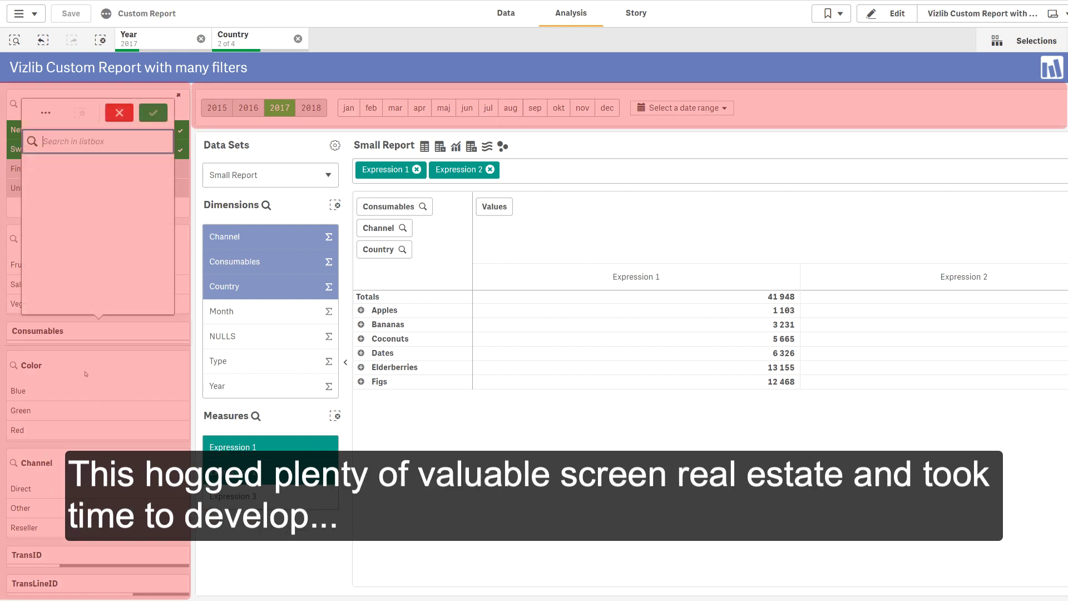
click(79, 203)
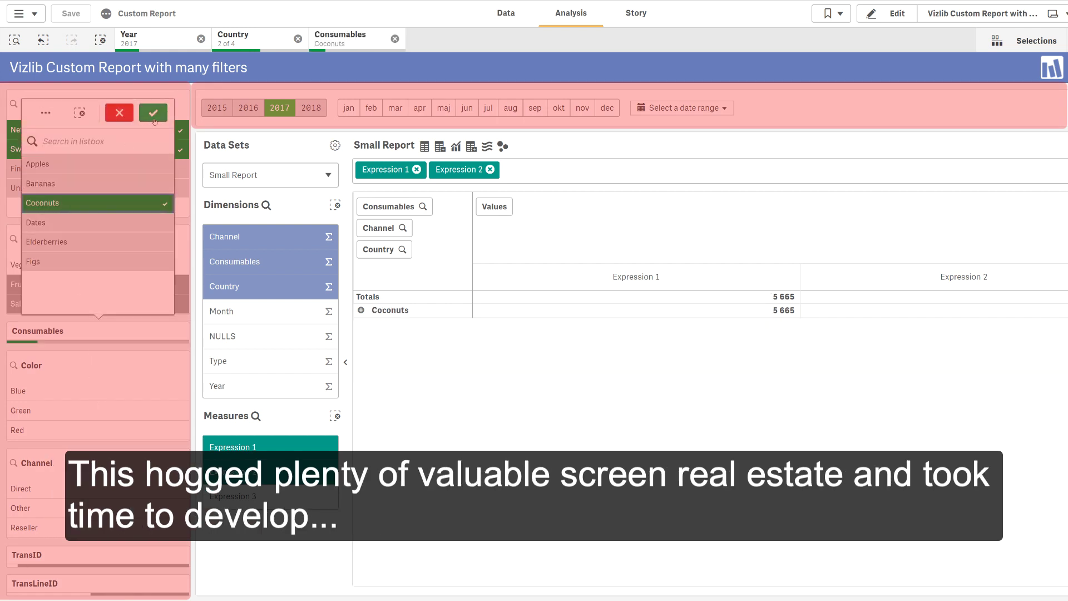
click(154, 113)
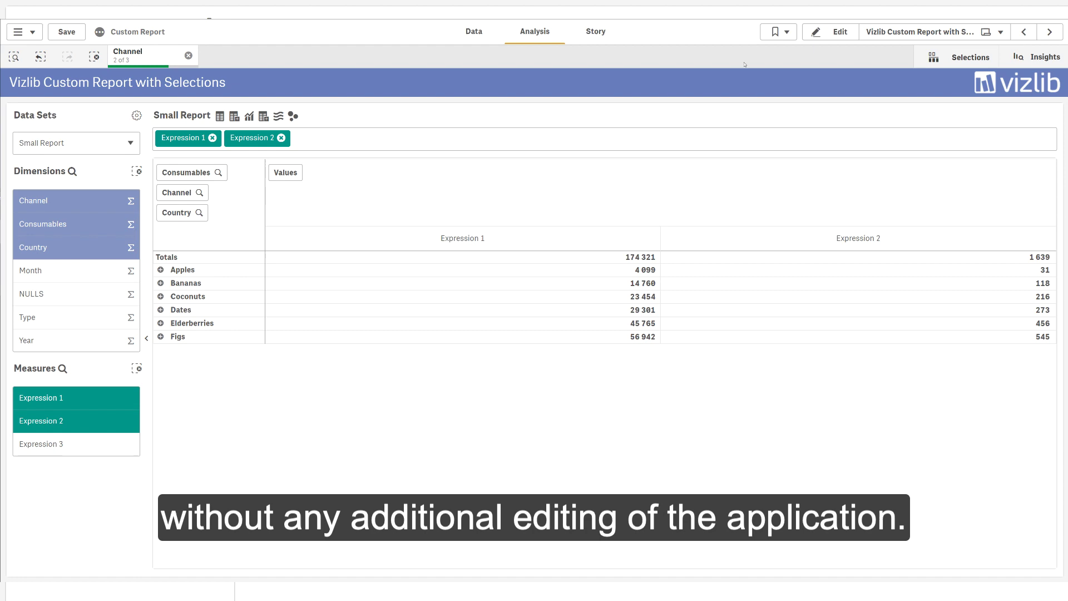
Step: Enable Allow Selections and show the Selection Bar in the Custom Report's selection settings
click(825, 34)
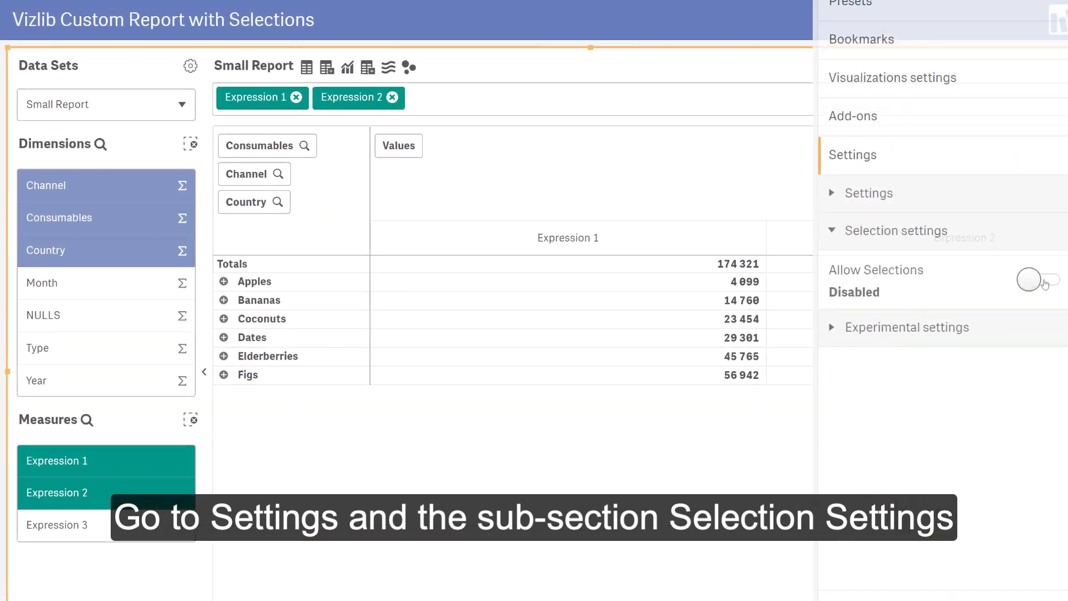
click(1035, 291)
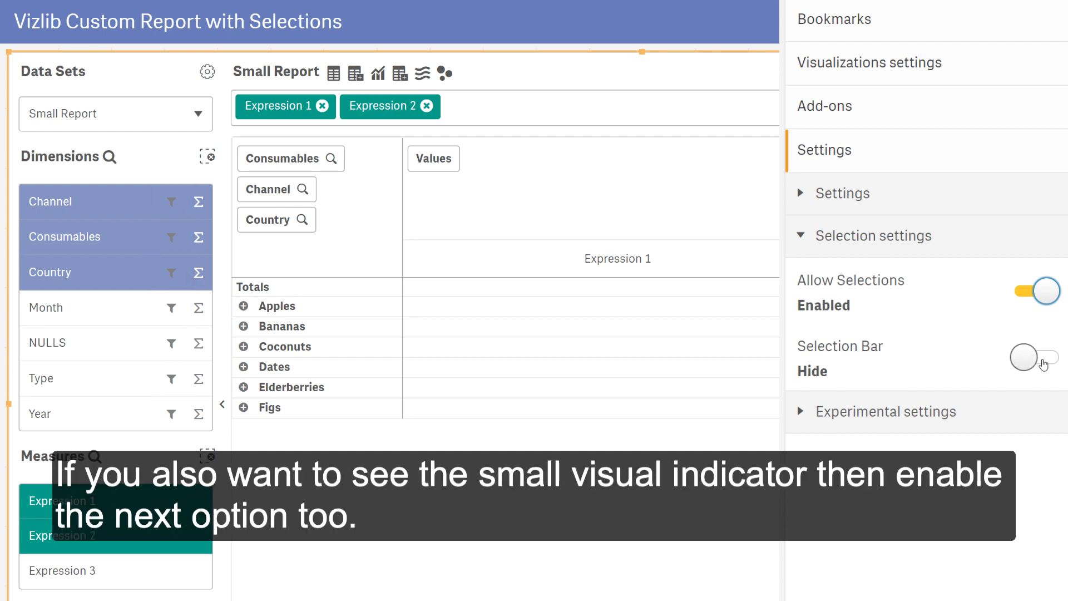
click(1044, 363)
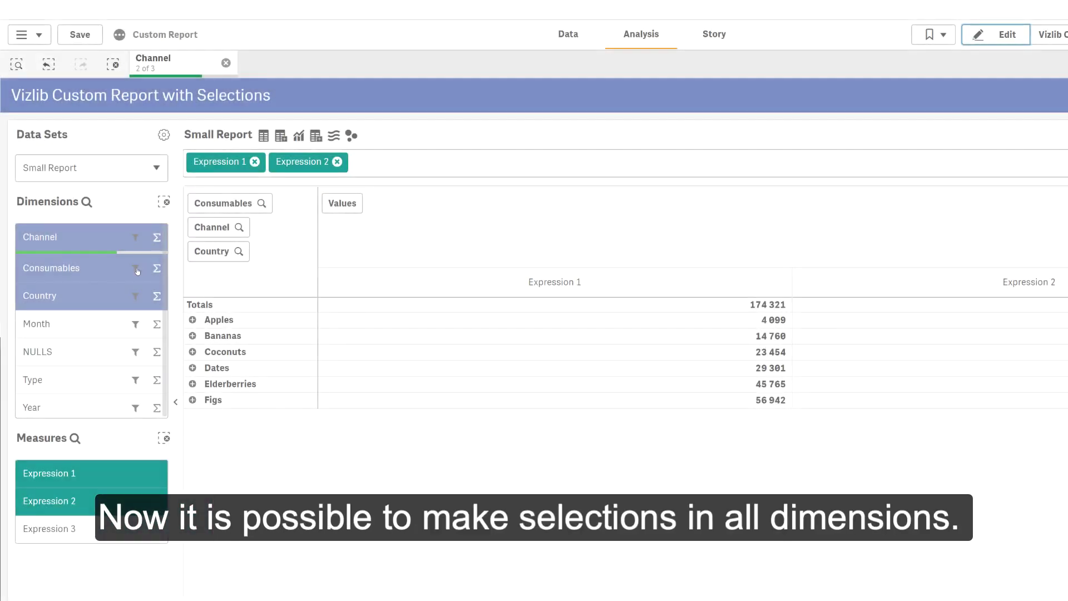
Step: Select Apples and Bananas in the report's Consumables list, then add Dates by searching 'da'
click(136, 268)
click(67, 354)
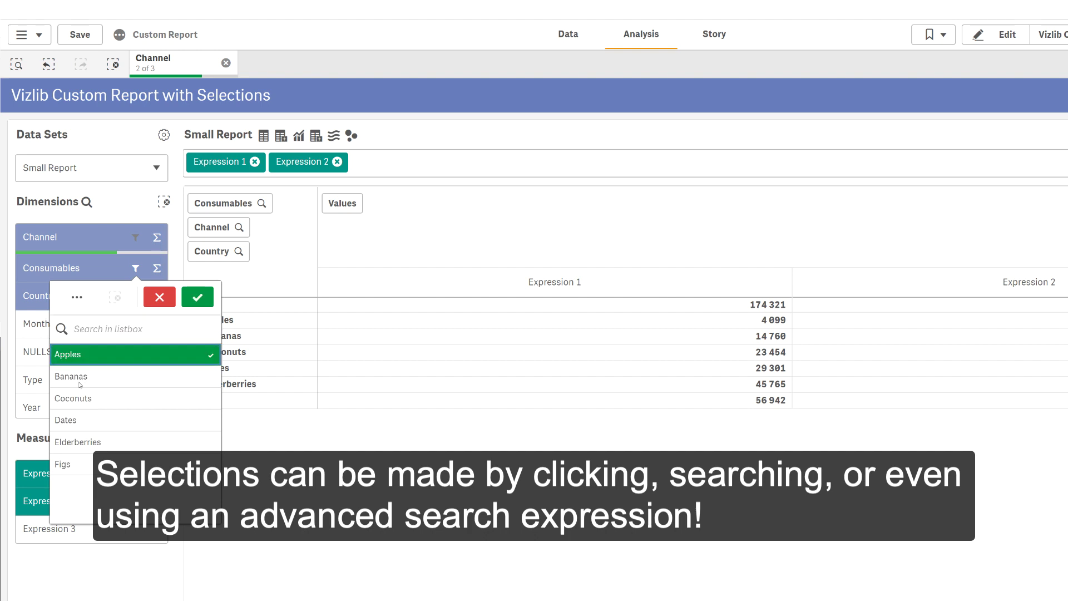
click(71, 376)
click(126, 329)
text(da)
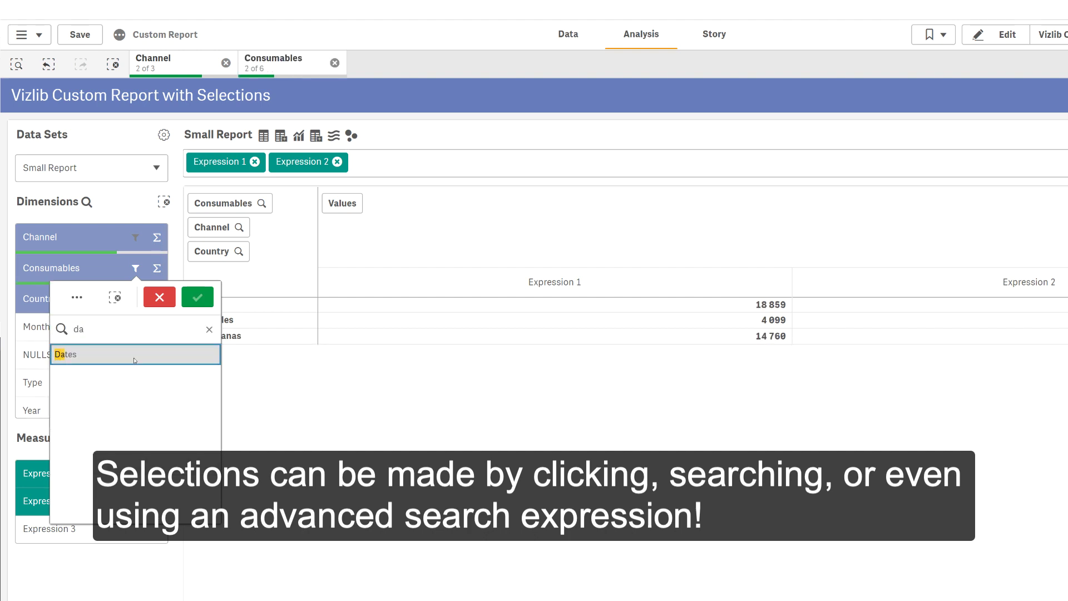
key(Return)
Step: Clear the Consumables selections and select by the expression =sum(Expression1)>30000
click(116, 297)
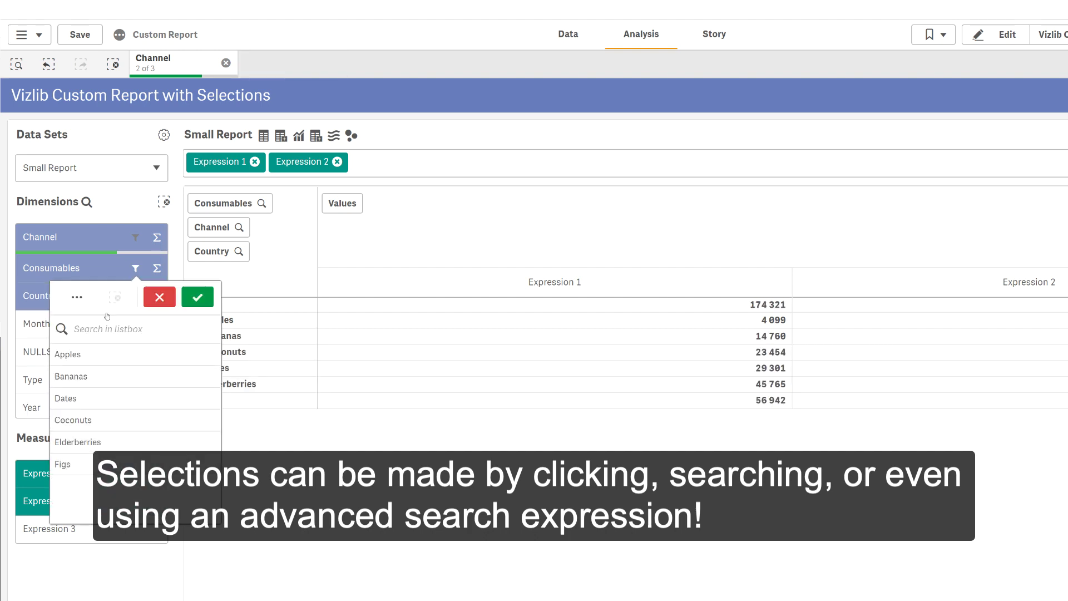
click(125, 329)
text(=sum(Expression1)>30000)
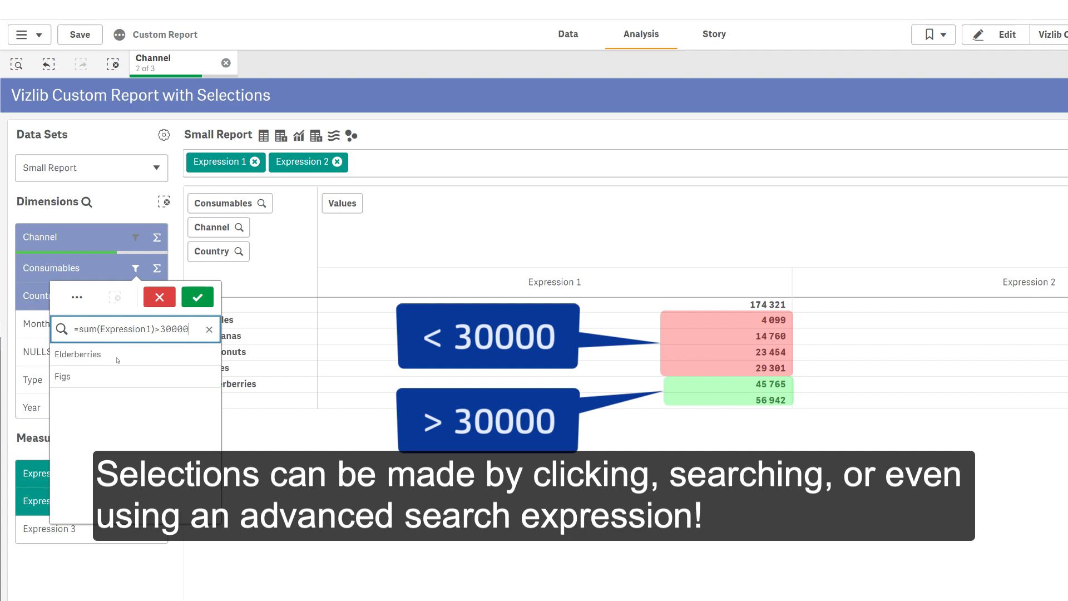
click(197, 297)
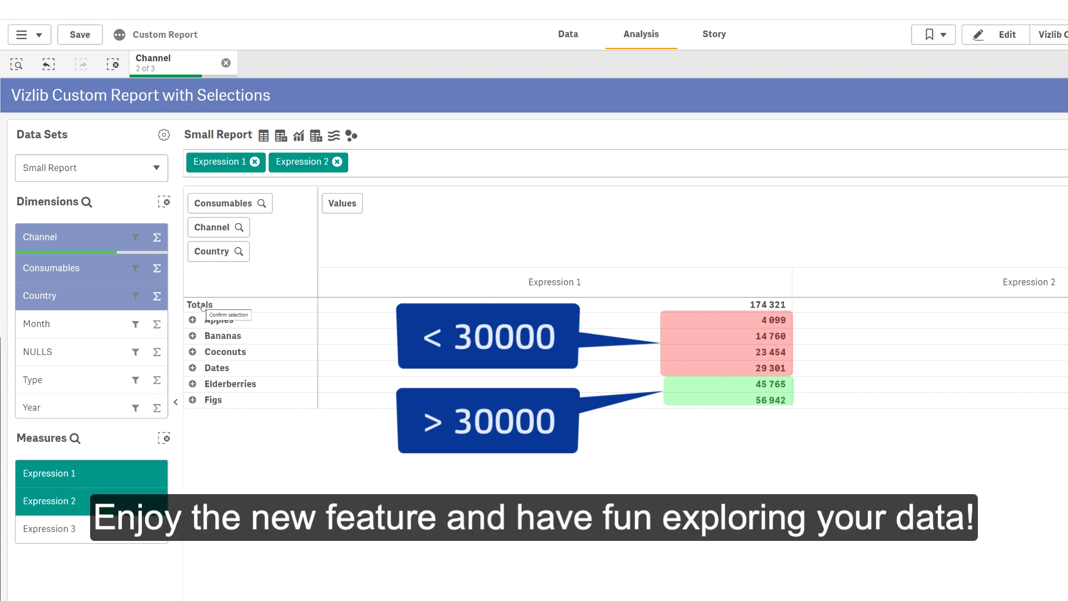